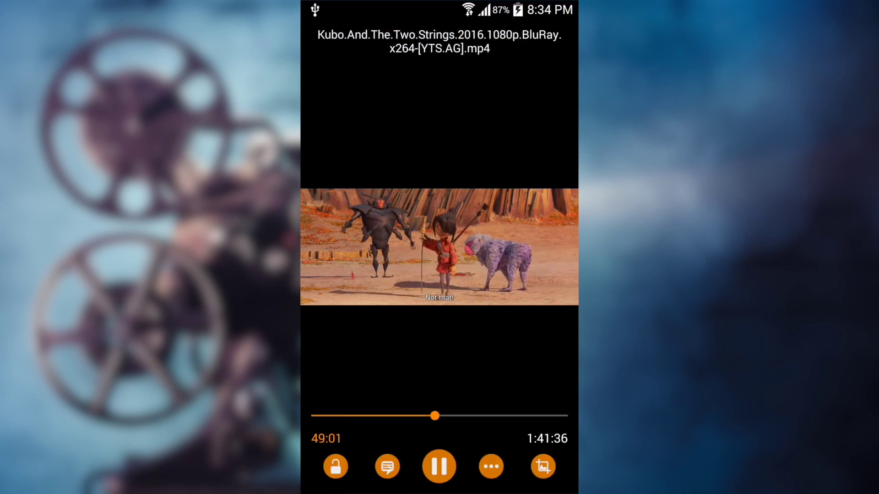
Check the Kubo and the Two Strings subtitle options, then pause the movie at 49:05.
click(387, 467)
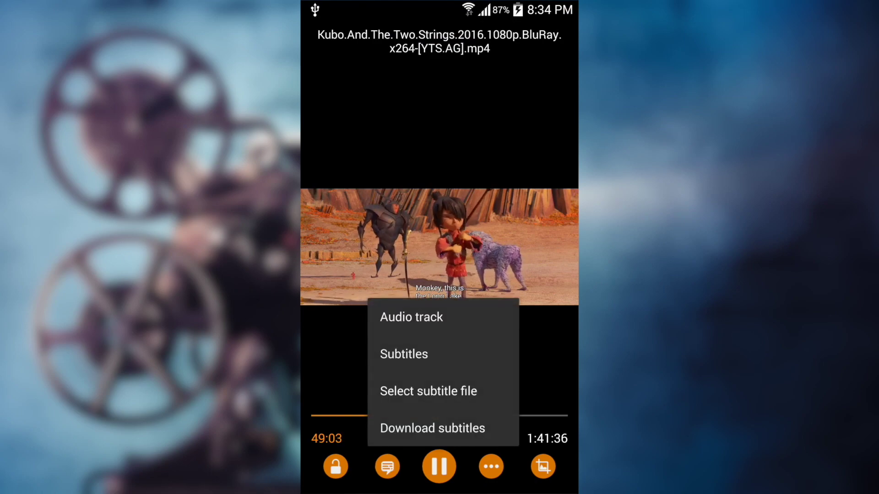
key(Escape)
click(439, 467)
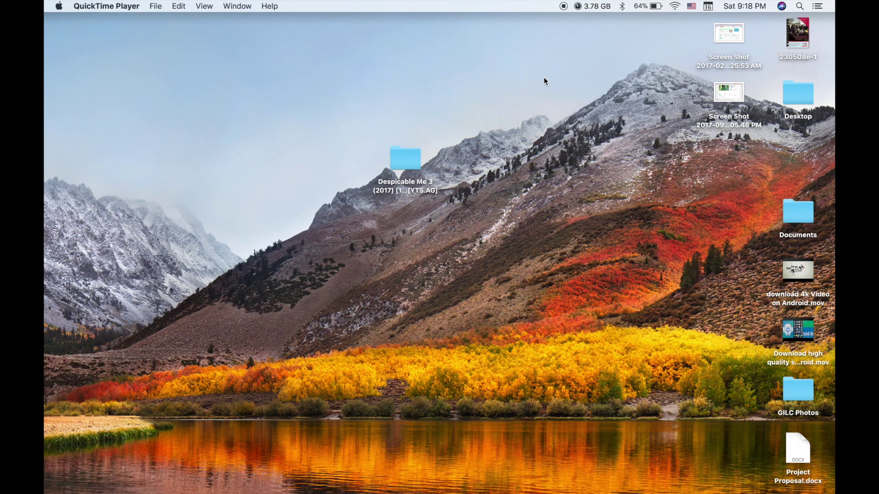
Drag the Despicable Me 3 (2017) [1080p] [YTS.AG] folder up and left on the desktop.
drag(397, 148, 366, 111)
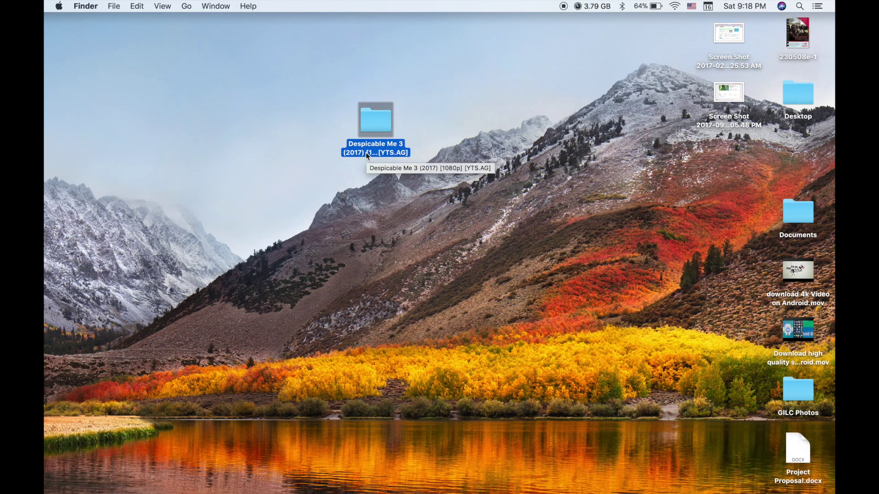
Open the Despicable Me 3 folder and launch the mp4 in QuickTime Player.
double_click(376, 118)
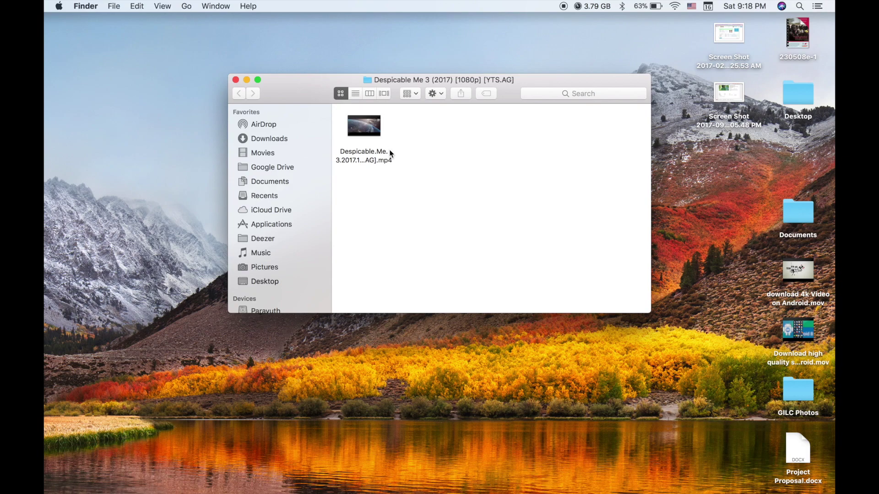
click(372, 133)
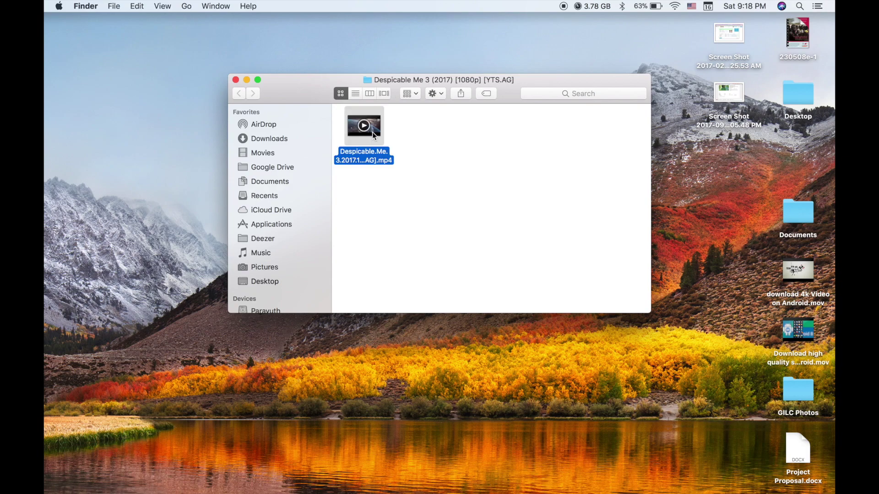
double_click(372, 132)
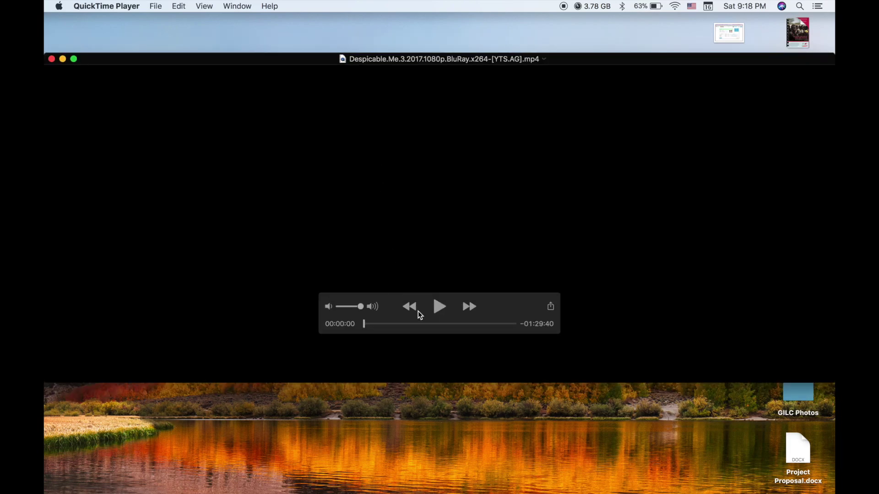
Play the movie, skip ahead to about 24 minutes, and pause at 00:24:53.
click(441, 311)
click(385, 324)
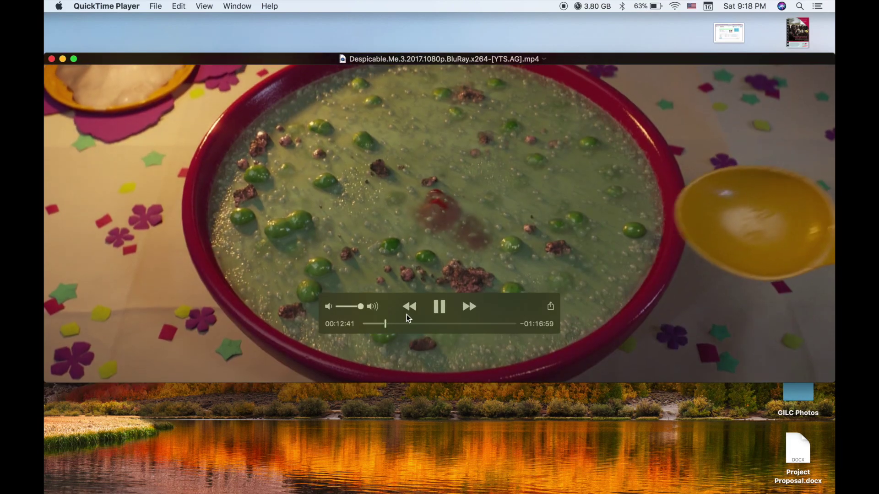
click(406, 324)
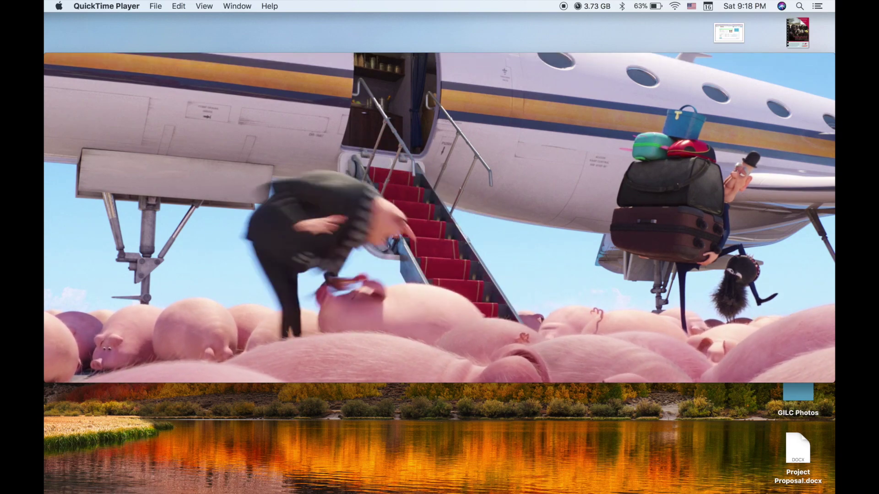
key(space)
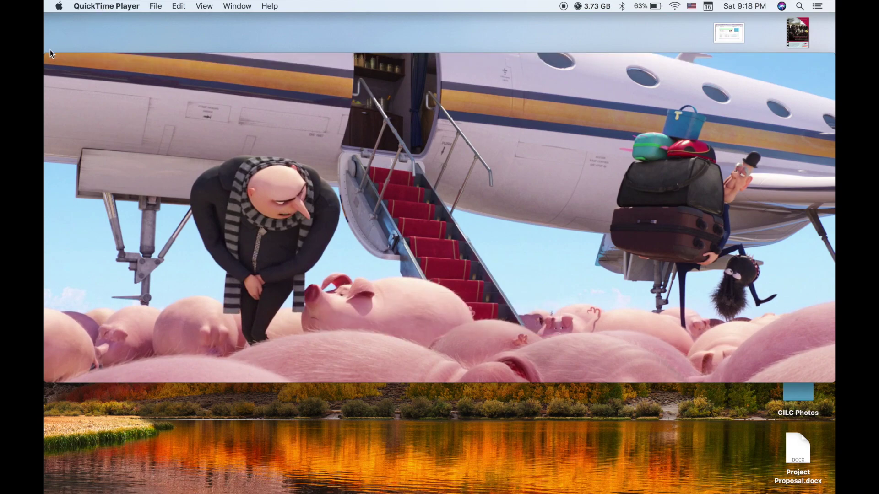
Close the QuickTime movie window, launch Safari, and return to the movie folder.
click(51, 59)
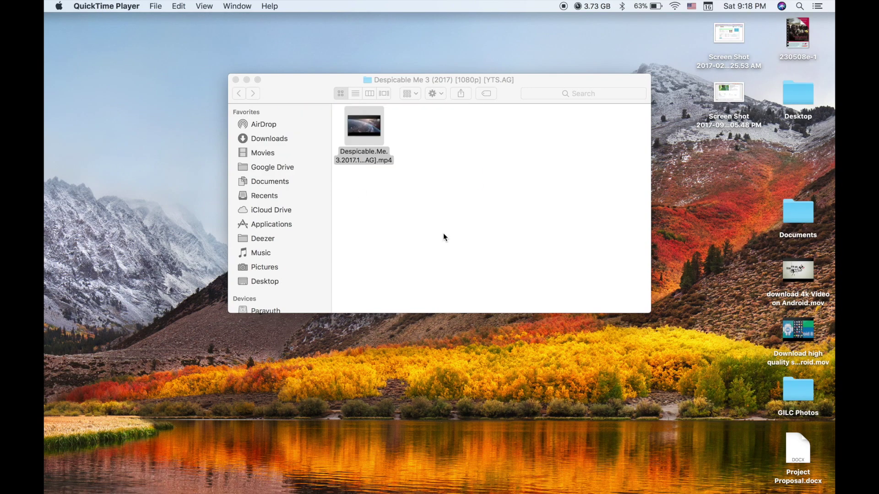
click(824, 203)
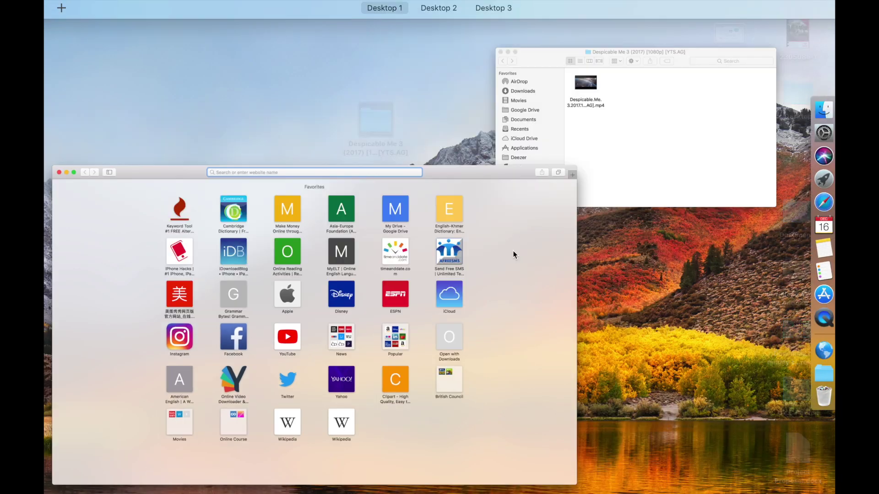
click(602, 117)
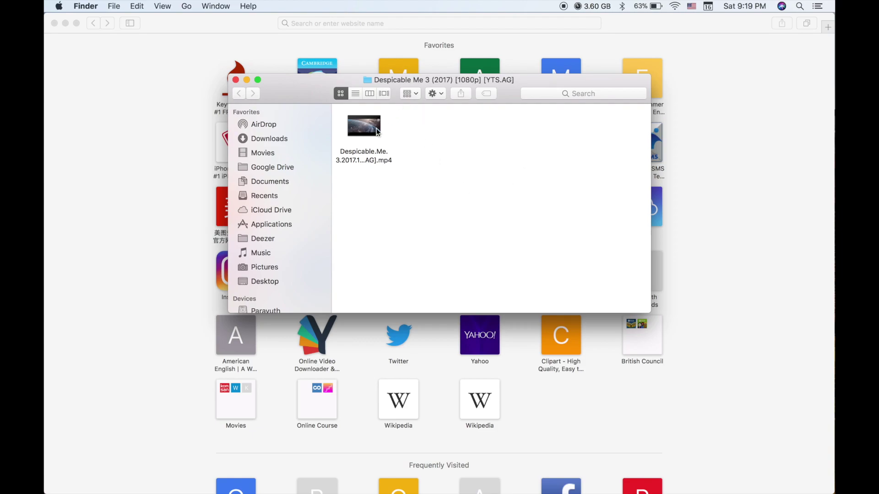
Select the mp4's name text Despicable.Me.3.2017.1080p.BluRay for copying, then switch to Safari.
click(371, 151)
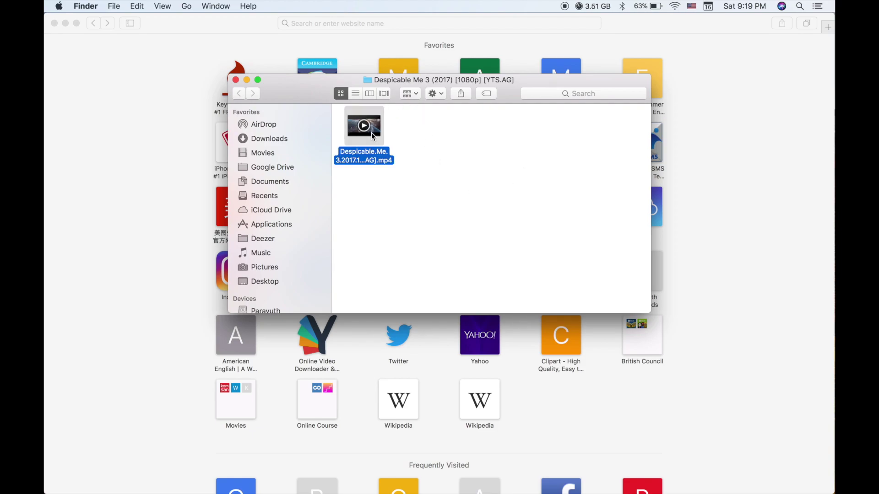
click(362, 162)
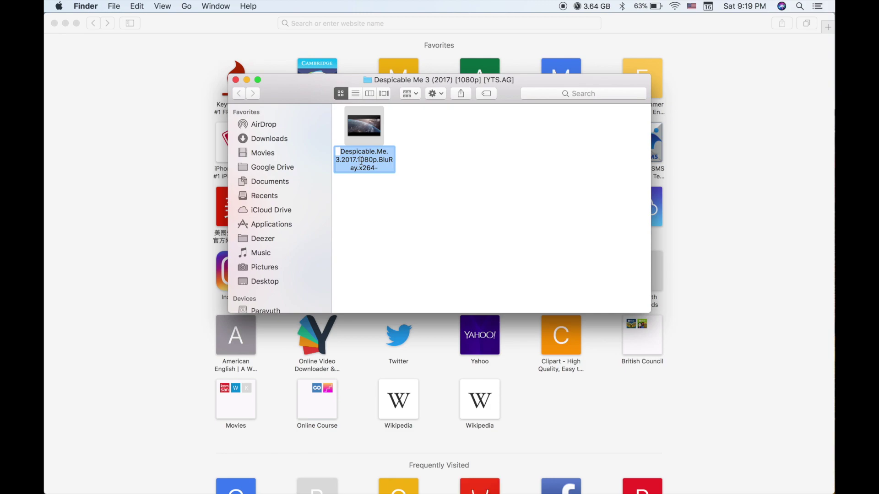
click(340, 153)
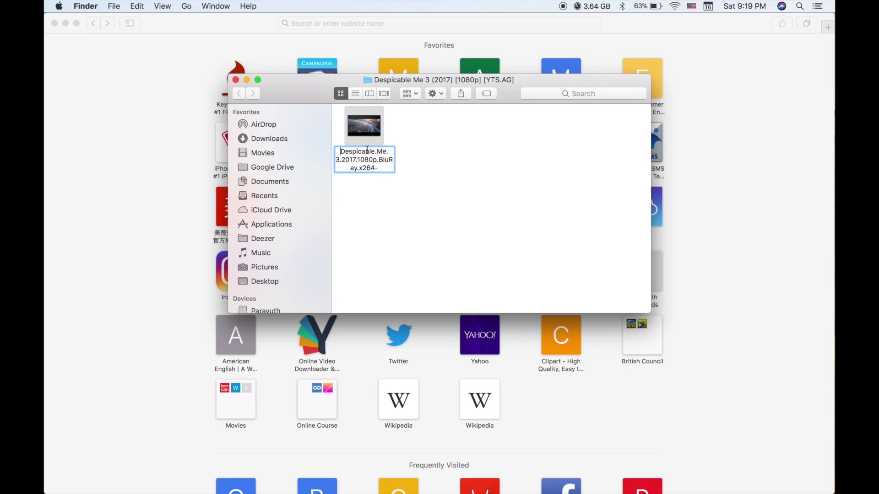
drag(339, 152, 364, 160)
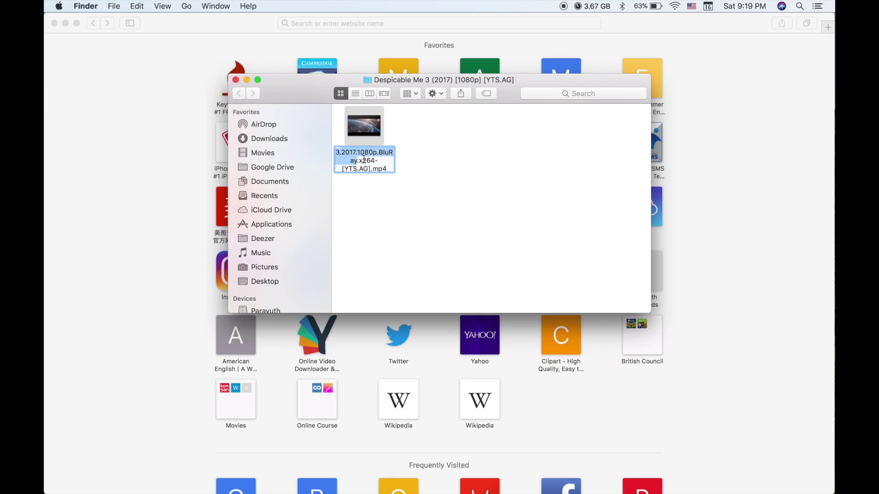
click(156, 159)
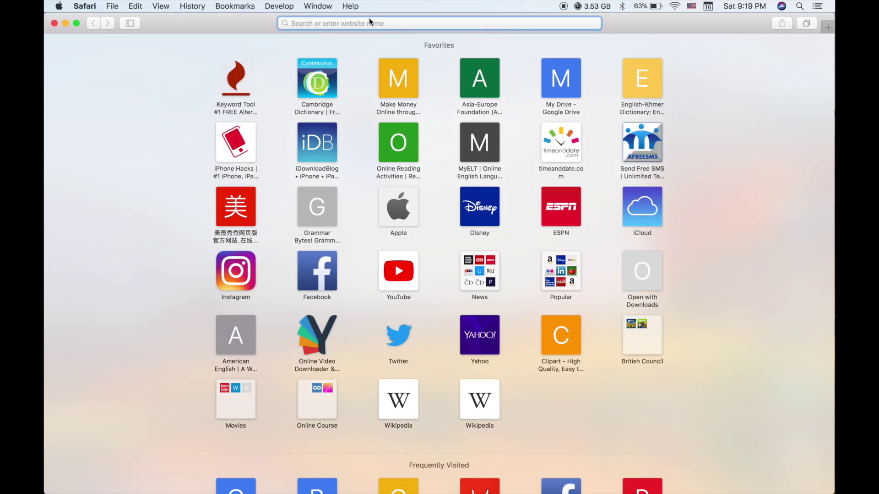
Clear Safari's address bar and go to google.com.
text(Despicable.Me.3.2017.1080p.BluRay)
key(super+a)
key(super+c)
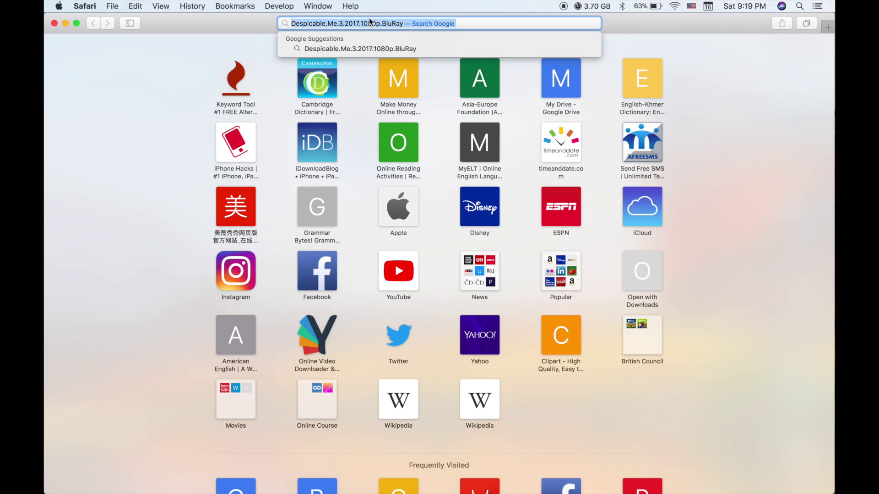
key(BackSpace)
text(google.com)
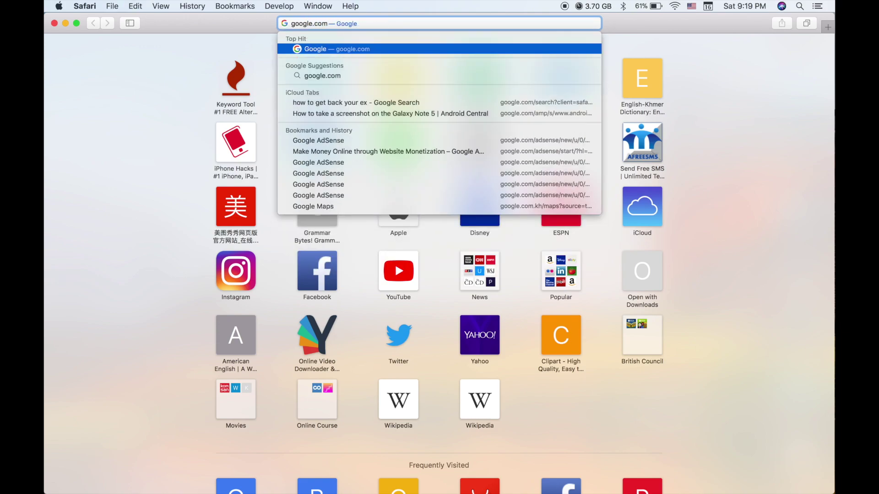
key(Return)
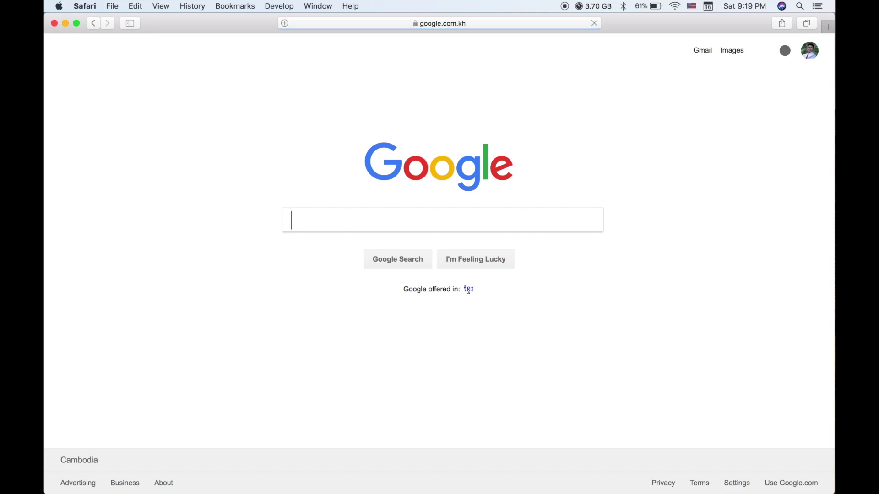
Search Google for 'Despicable.Me.3.2017.1080p.BluRay eng sub' and open the YIFY Subtitles result in a new tab.
key(super+v)
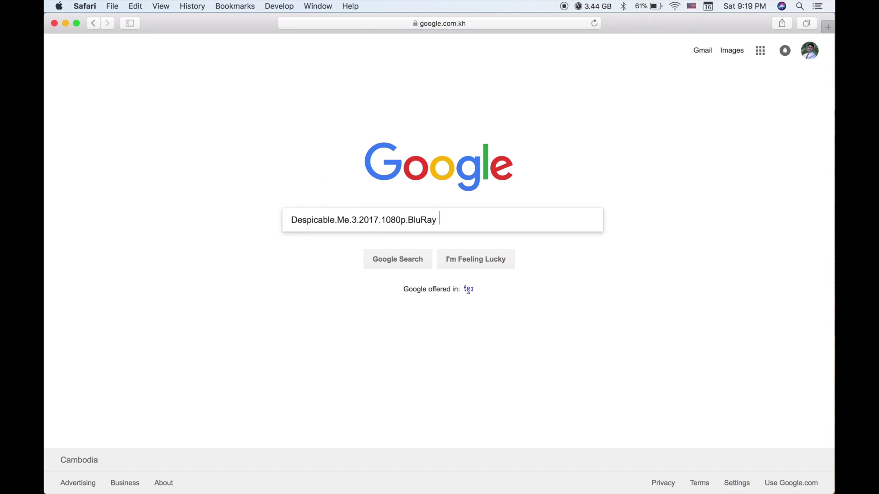
text(eng sub)
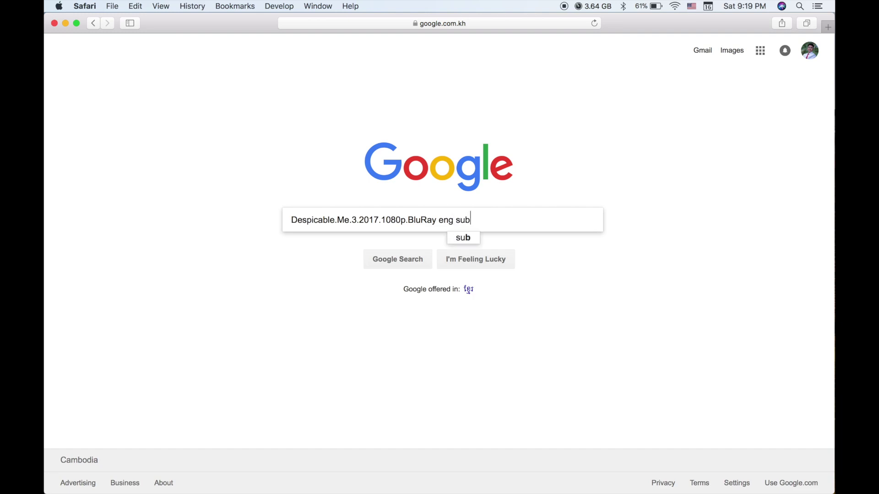
key(Return)
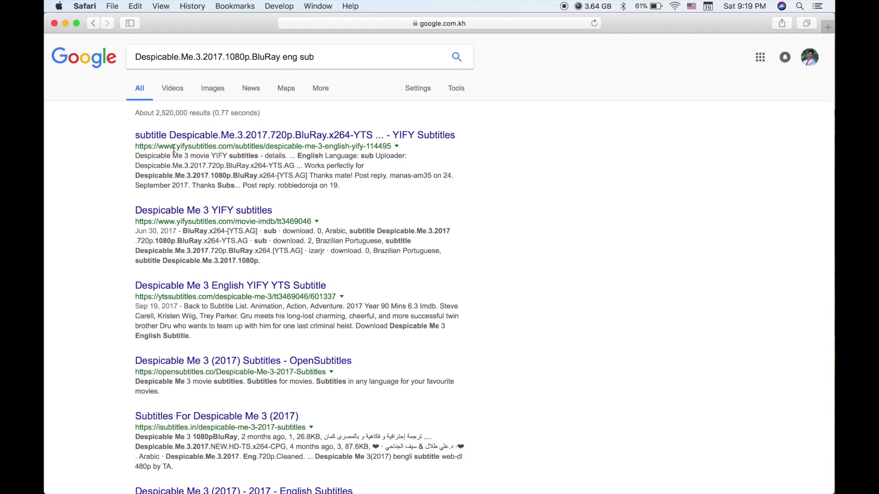
drag(158, 147, 360, 149)
drag(142, 212, 592, 35)
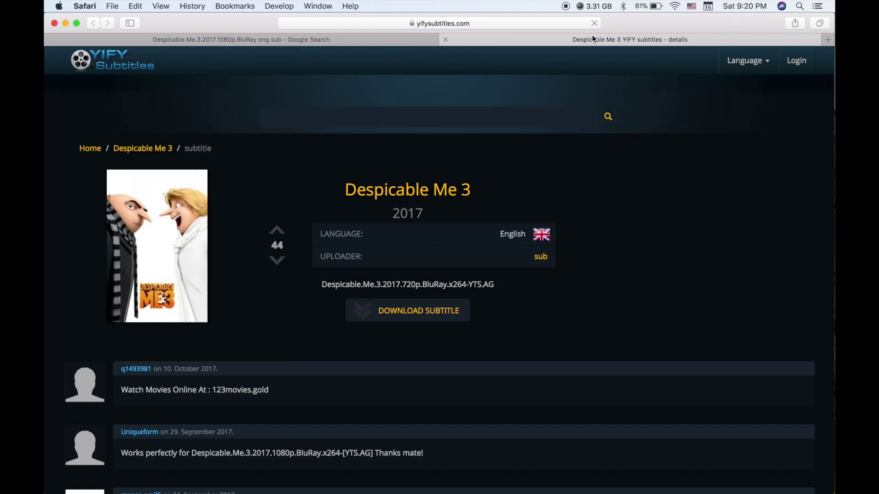
Download the English Despicable Me 3 subtitle from YIFY, then bring the movie folder window forward via Mission Control.
scroll(464, 334, down, 5)
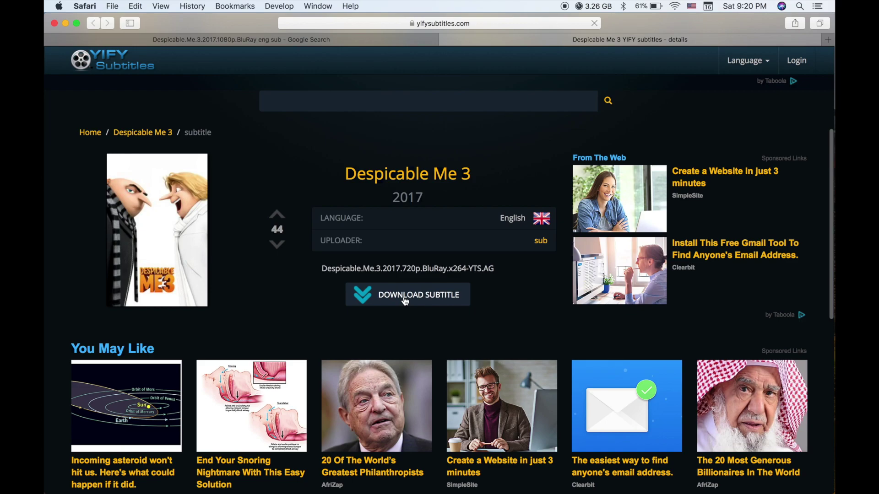
click(405, 300)
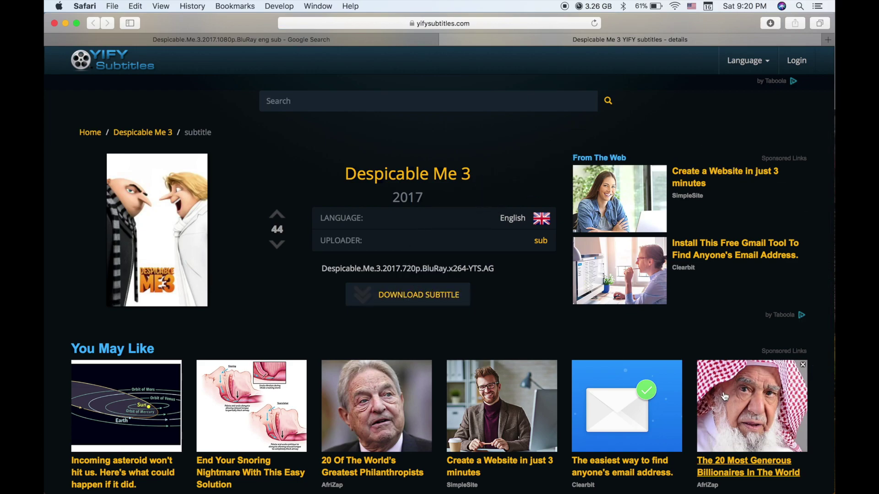
mouse_move(833, 385)
key(ctrl+Up)
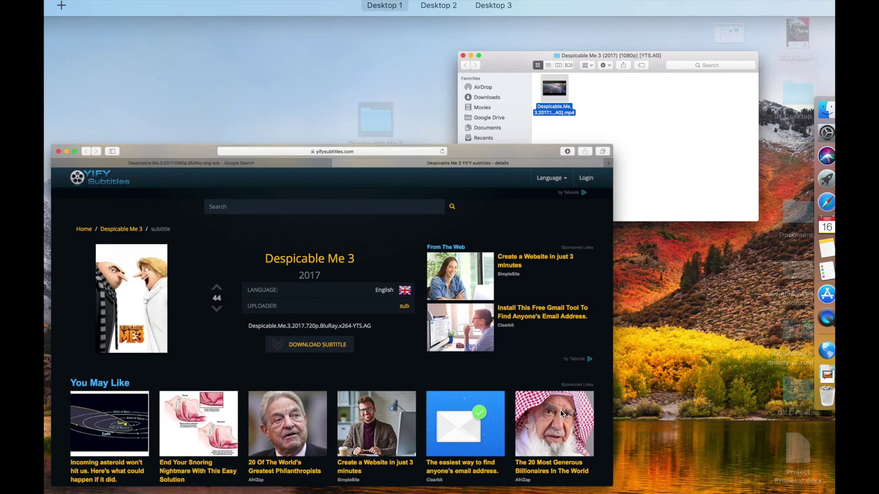
click(643, 113)
Move the downloaded .srt from Downloads into the movie folder and arrange the folder by name.
click(591, 228)
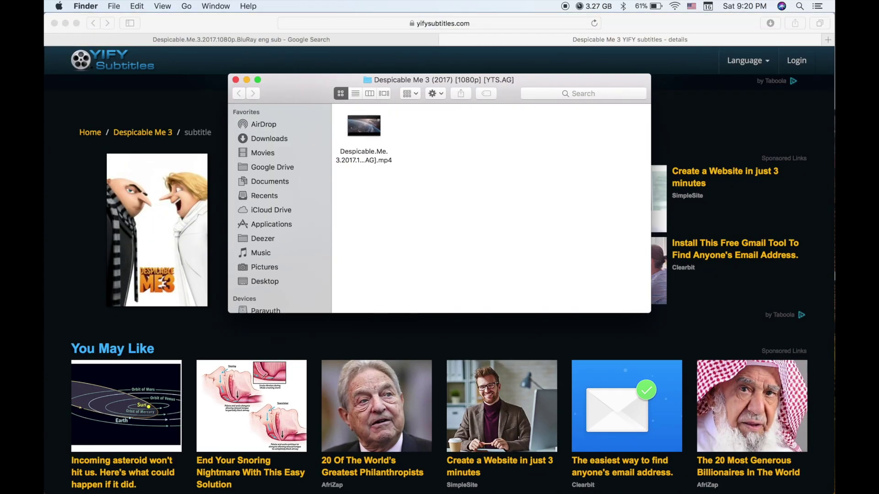
click(823, 376)
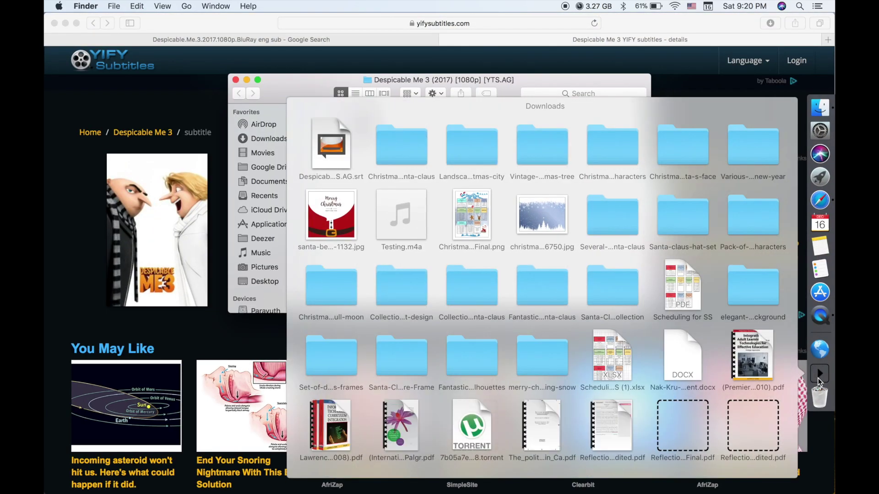
drag(344, 168, 416, 159)
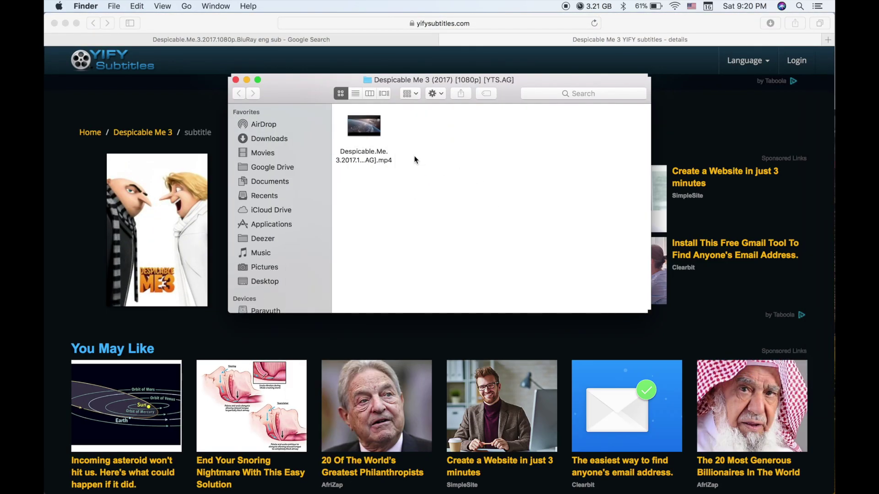
right_click(479, 186)
click(585, 249)
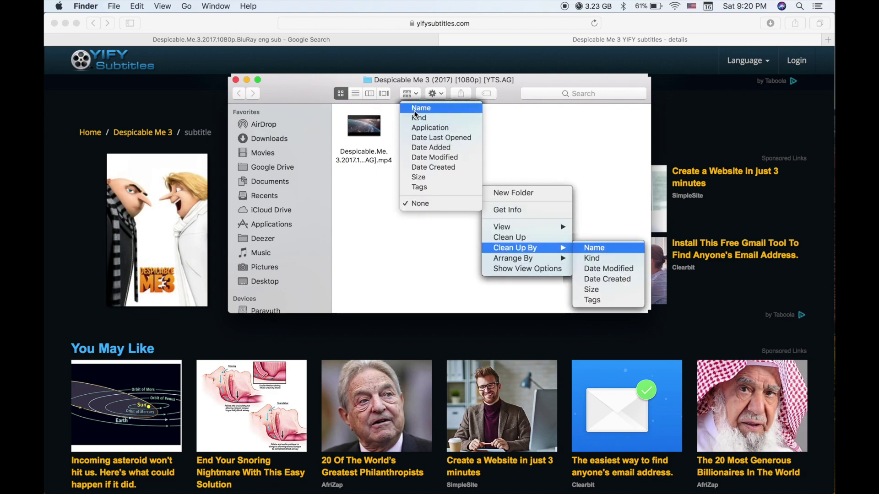
Reposition the folder window, quit Safari, and open the mp4 in QuickTime Player.
right_click(501, 151)
click(498, 84)
drag(498, 84, 498, 132)
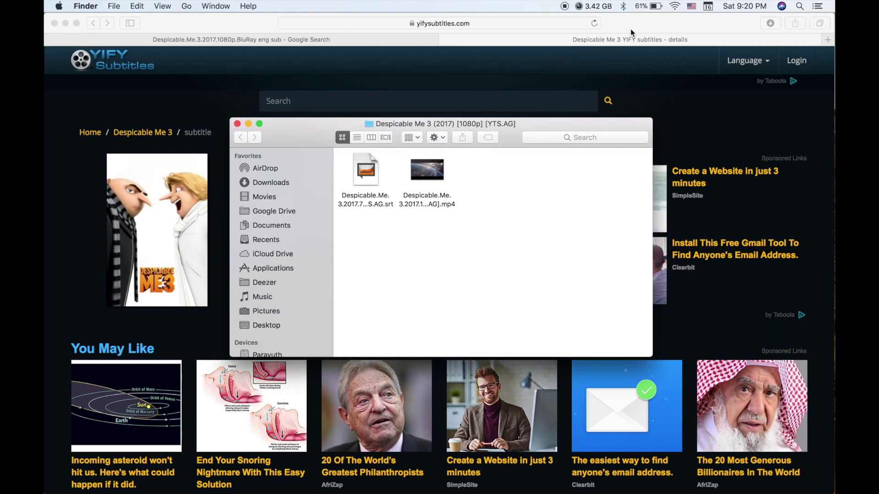
click(630, 29)
key(super+q)
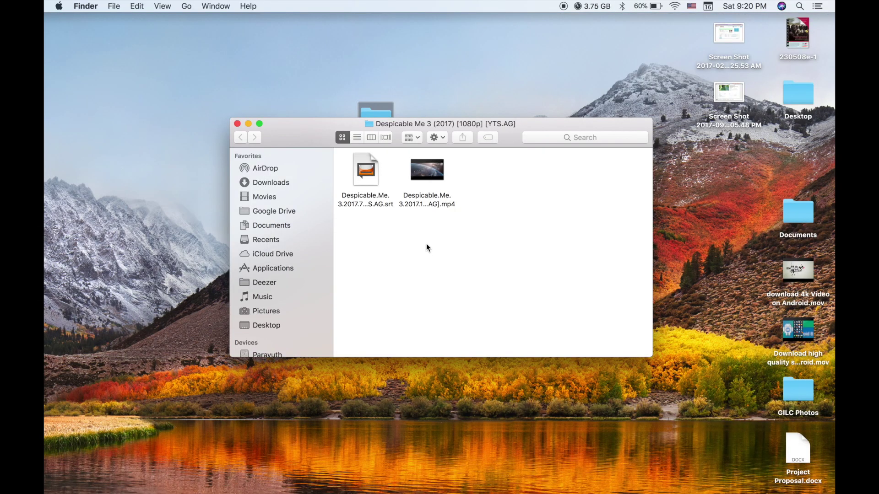
double_click(442, 176)
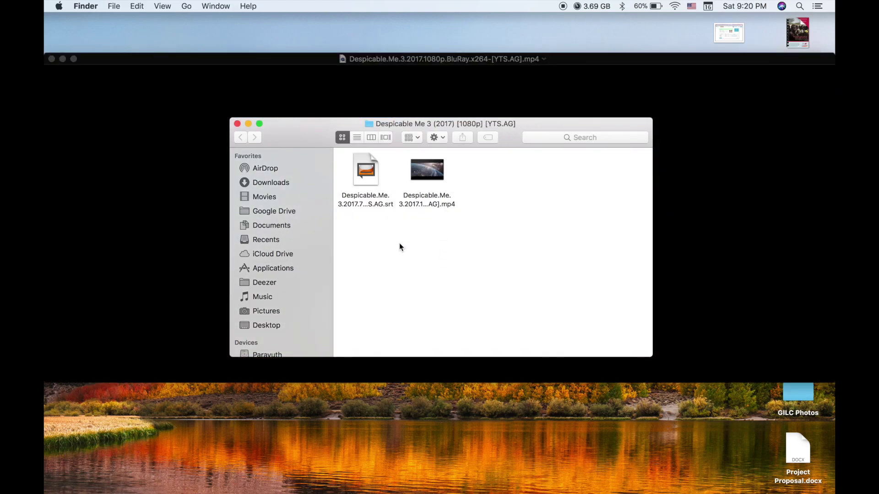
click(188, 255)
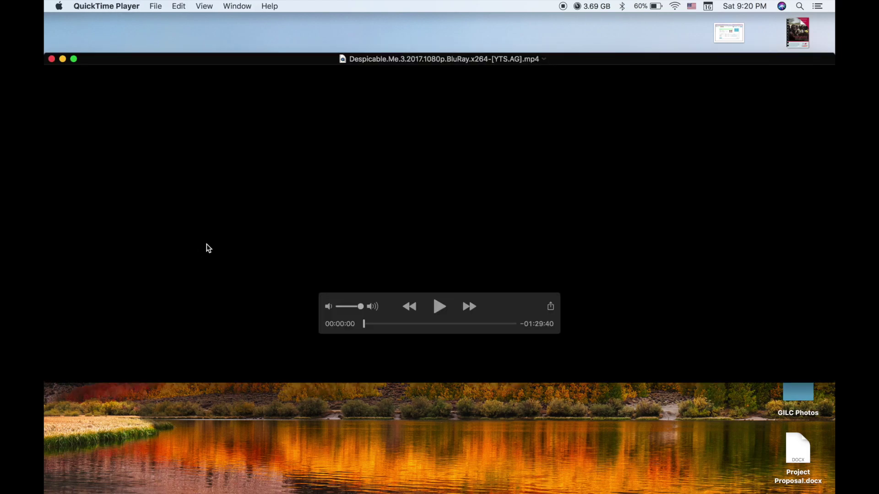
Play the movie from 06:40, look through the Edit, File and Window menus, then close QuickTime's window.
click(374, 324)
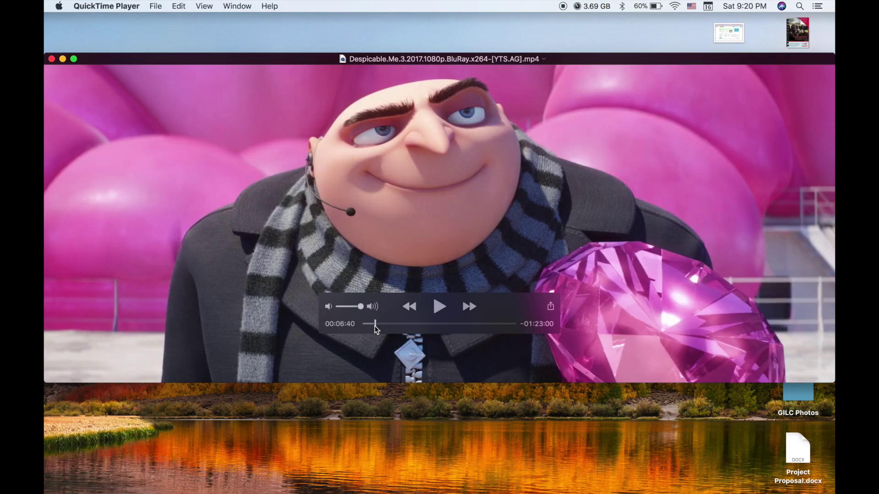
click(440, 308)
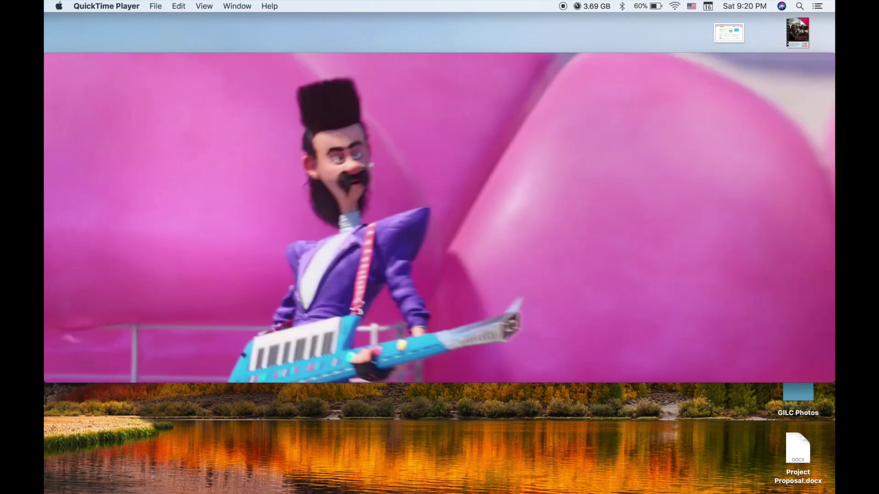
click(189, 6)
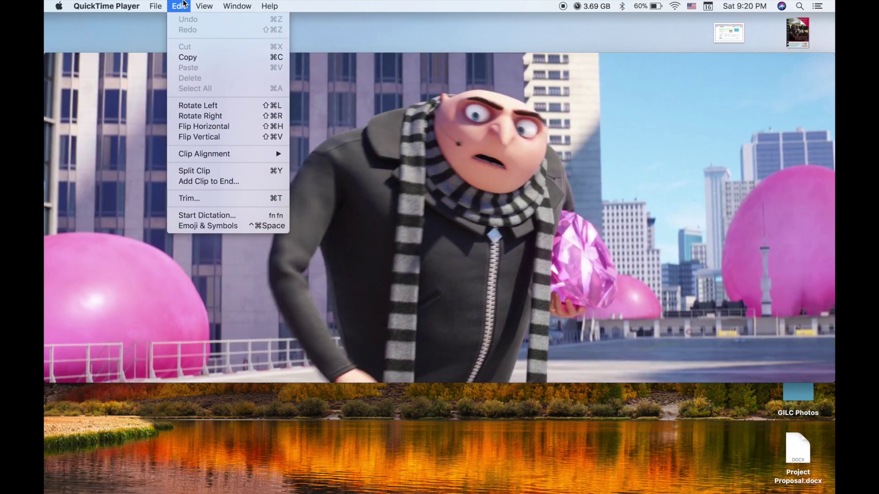
mouse_move(154, 5)
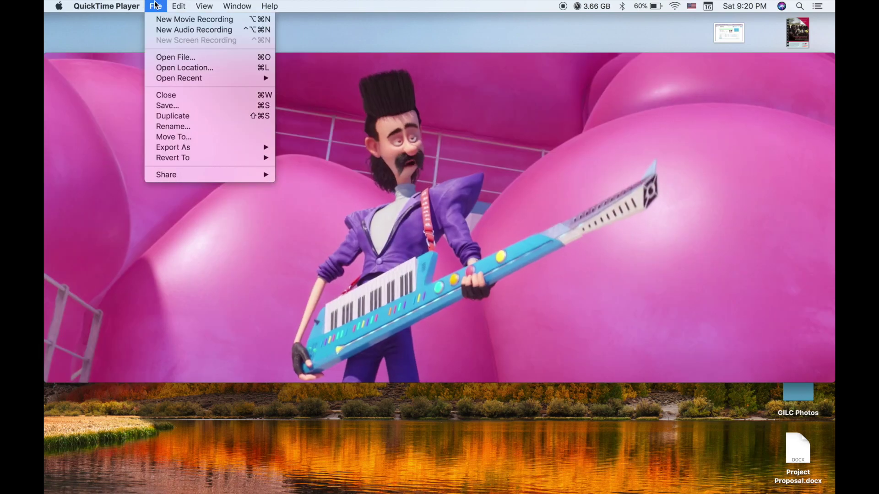
mouse_move(237, 5)
click(194, 209)
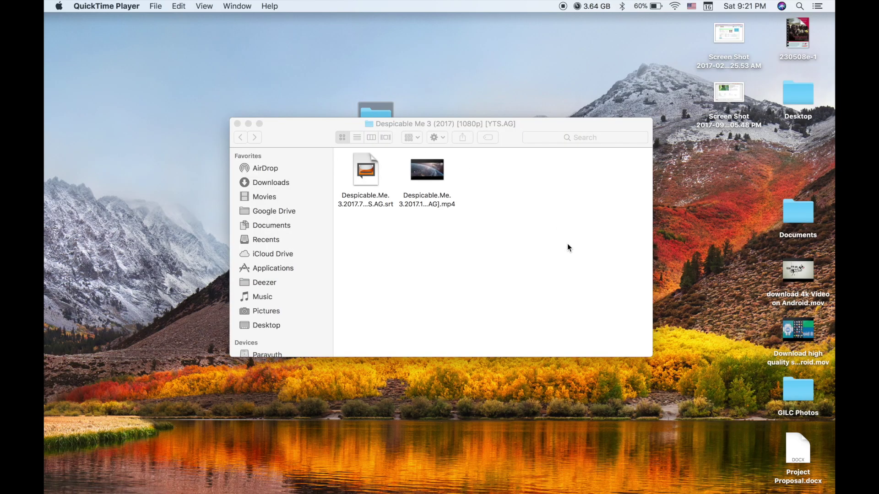
Dismiss Launchpad and open the Despicable Me 3 mp4 with VLC via Open With.
key(F4)
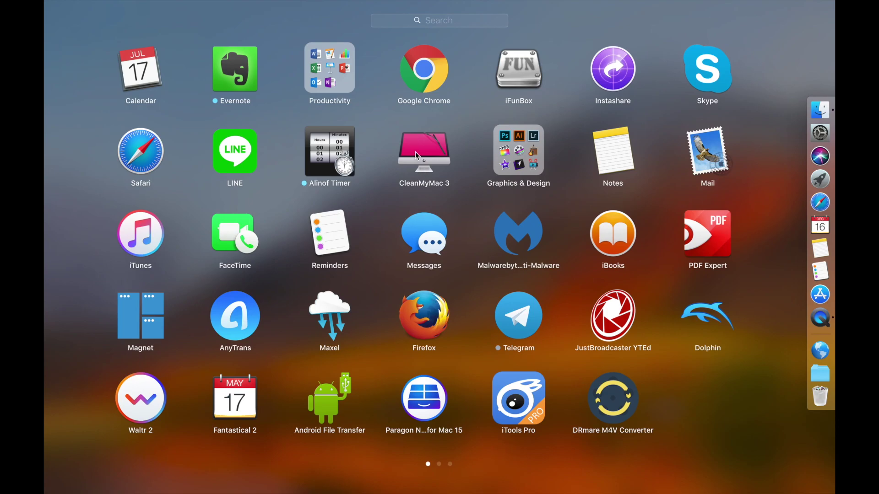
scroll(575, 205, right, 5)
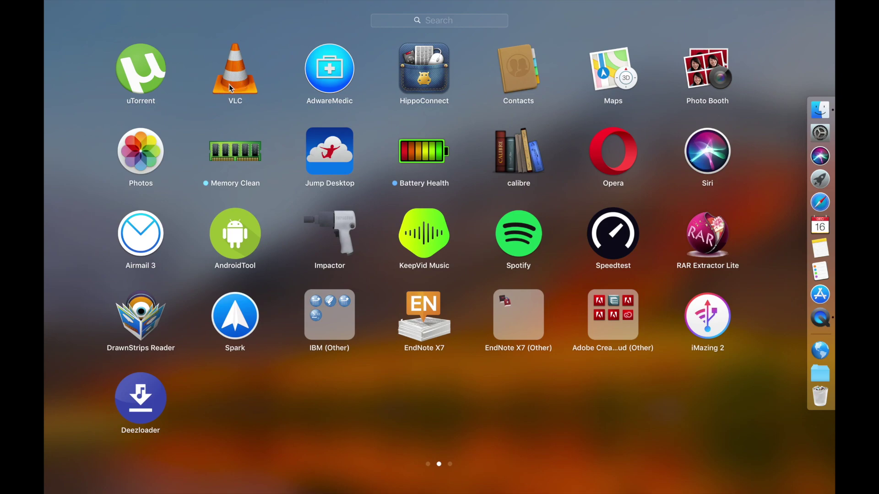
click(405, 400)
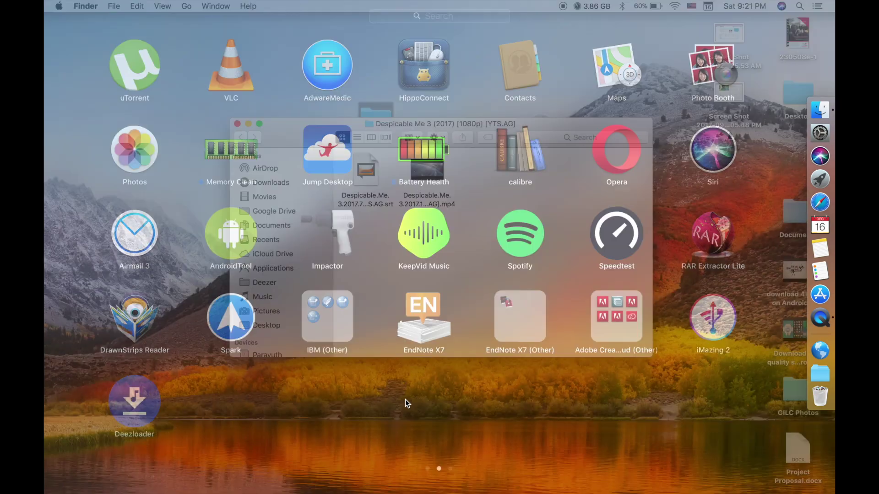
right_click(442, 175)
mouse_move(463, 186)
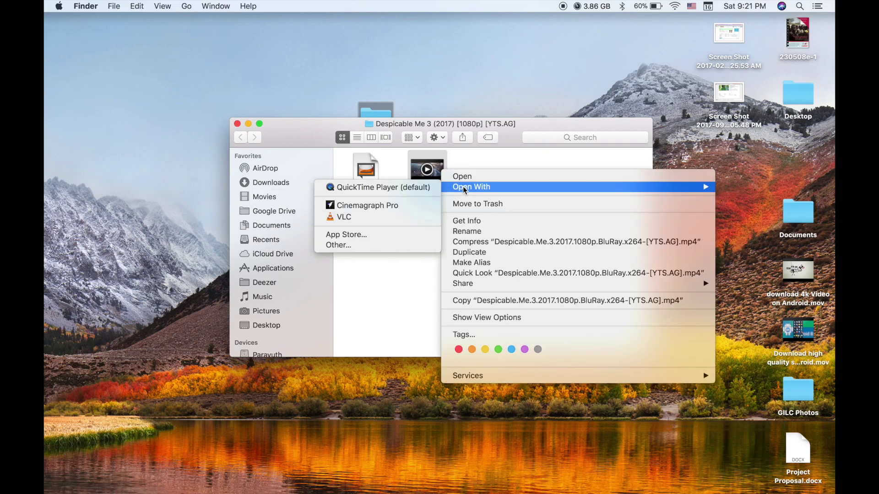
click(370, 220)
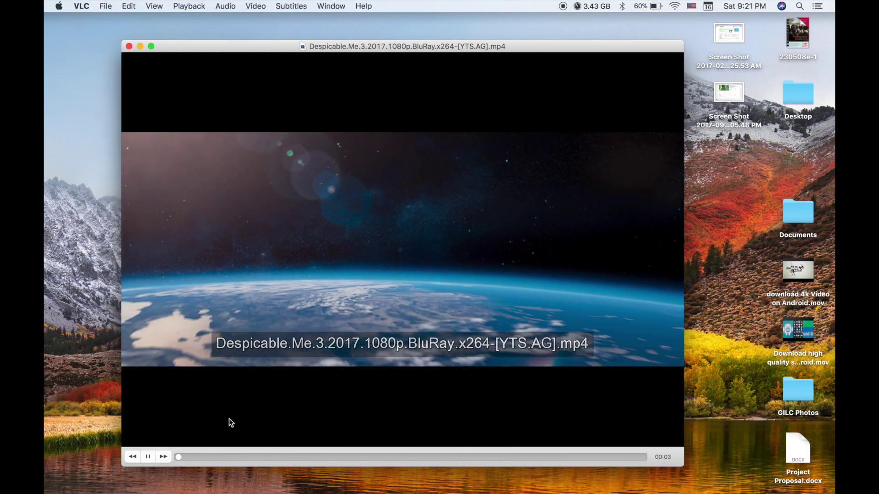
Jump the movie to about nine minutes, then open Subtitles > Add Subtitle File and cancel it.
click(226, 457)
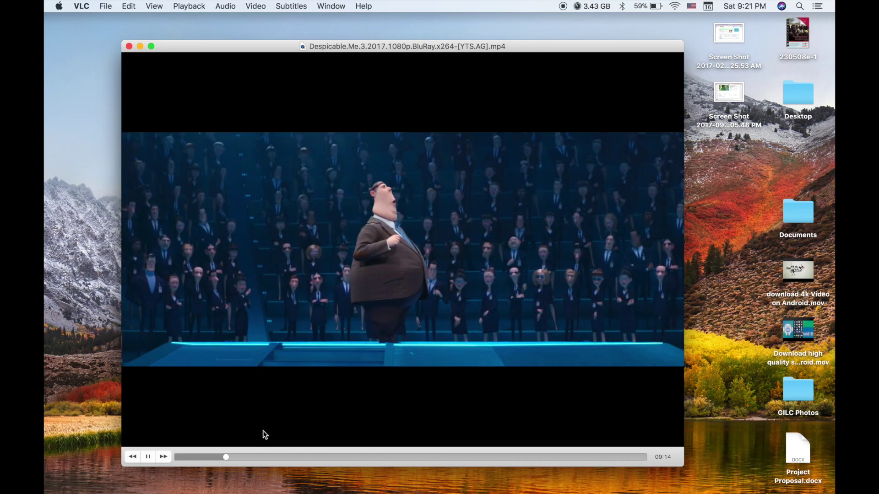
drag(394, 51, 374, 38)
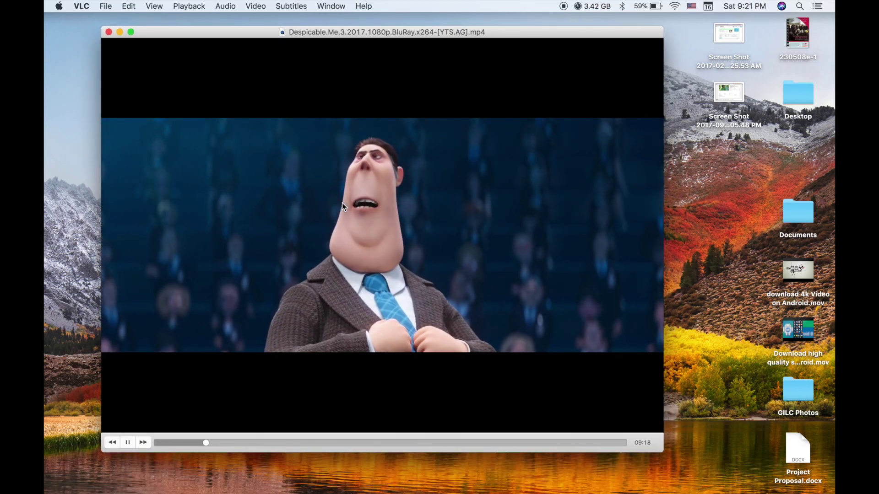
click(293, 6)
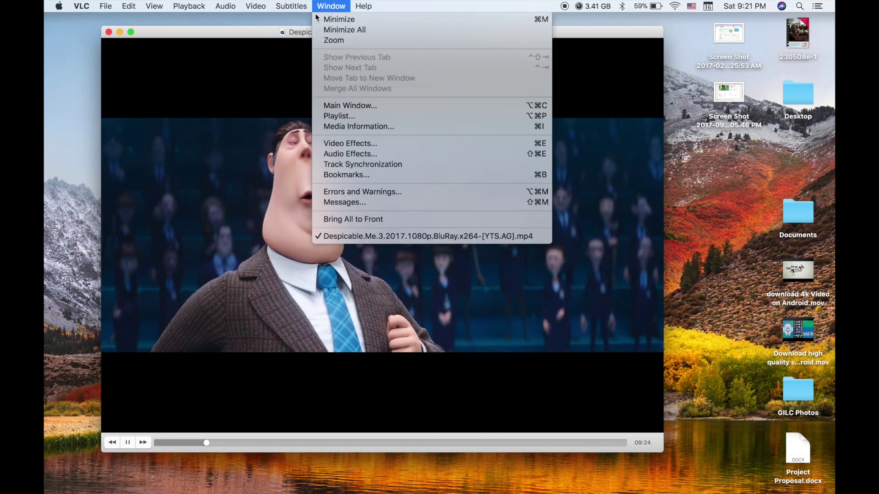
click(297, 20)
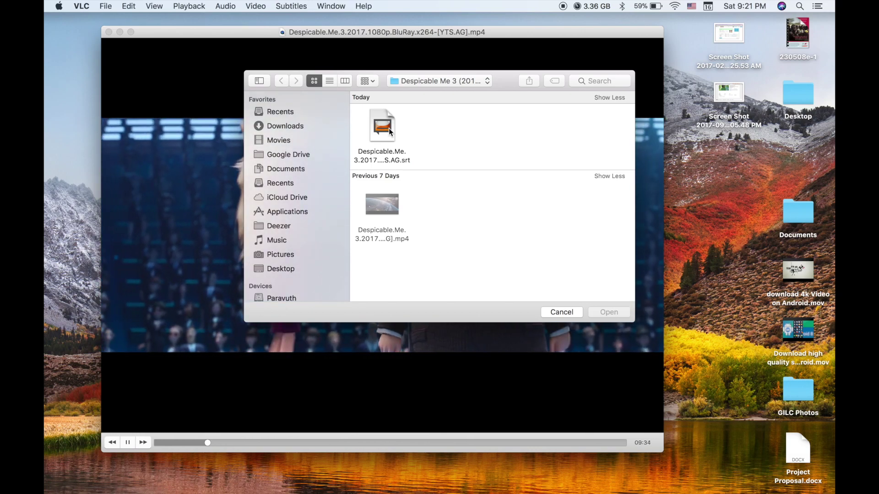
click(562, 312)
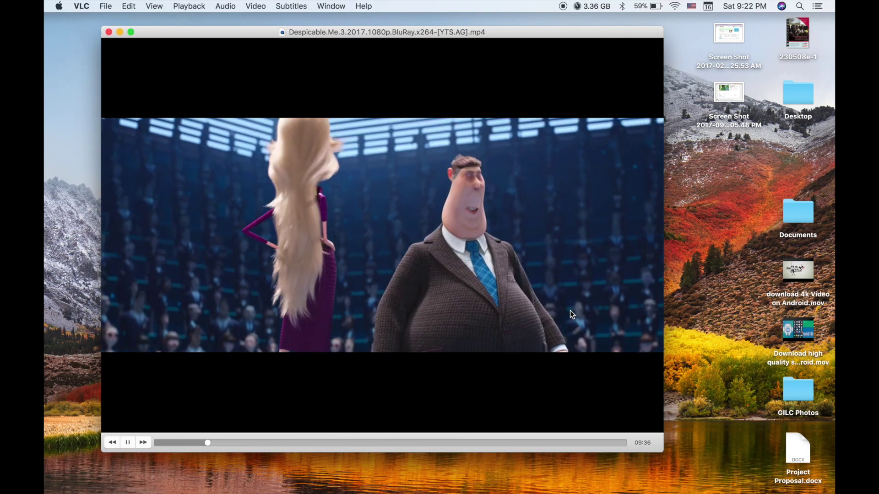
Pause at 09:38, close the video window, and choose VLC > Quit VLC.
click(129, 444)
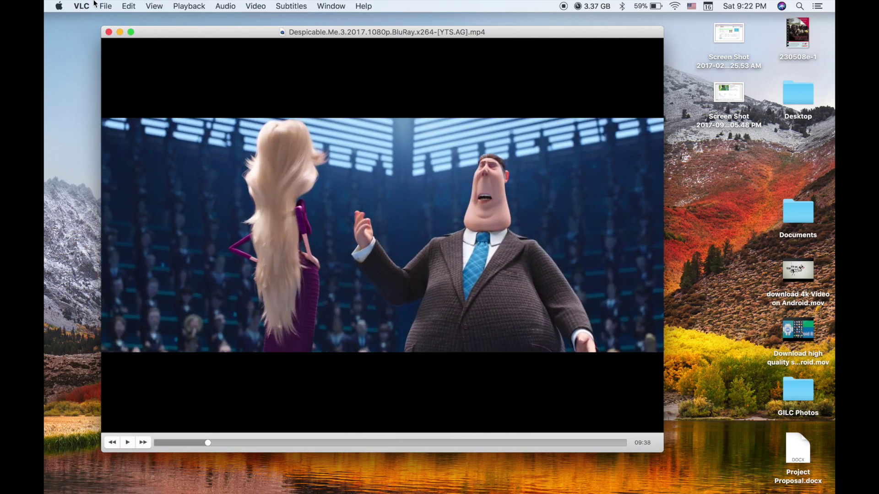
click(110, 32)
click(83, 6)
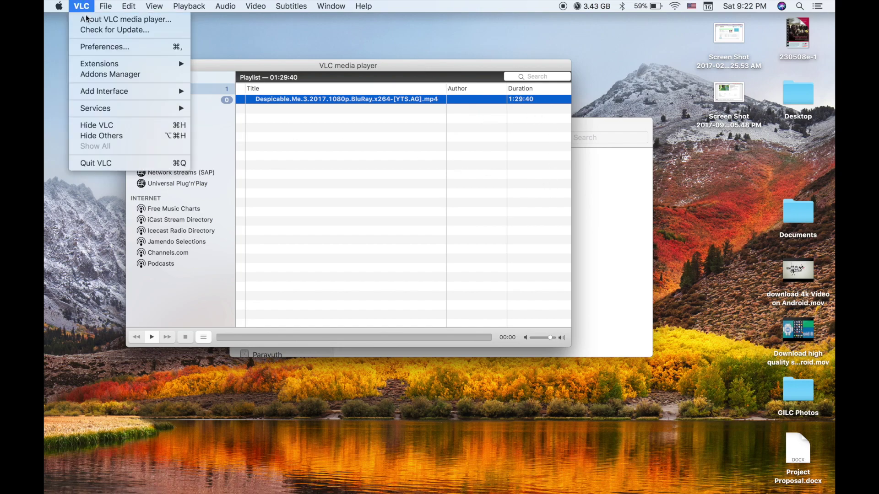
click(114, 164)
Rename the .srt subtitle file to the movie mp4's base name.
click(441, 249)
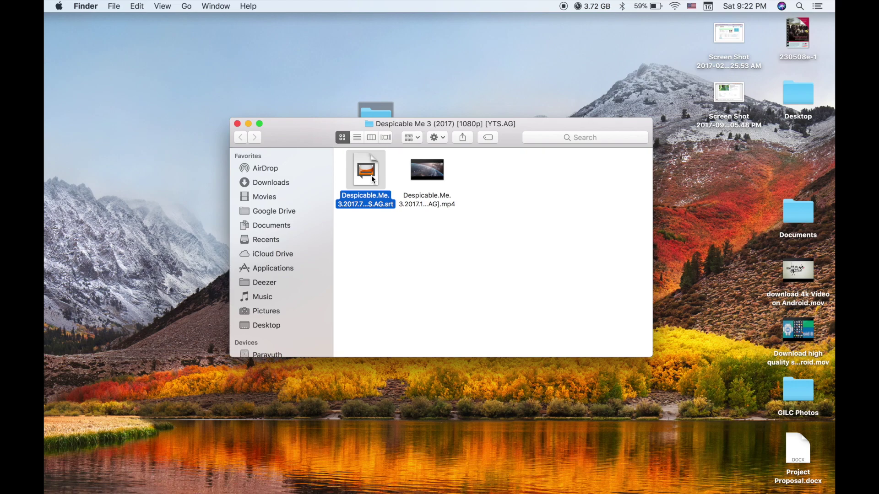
key(Return)
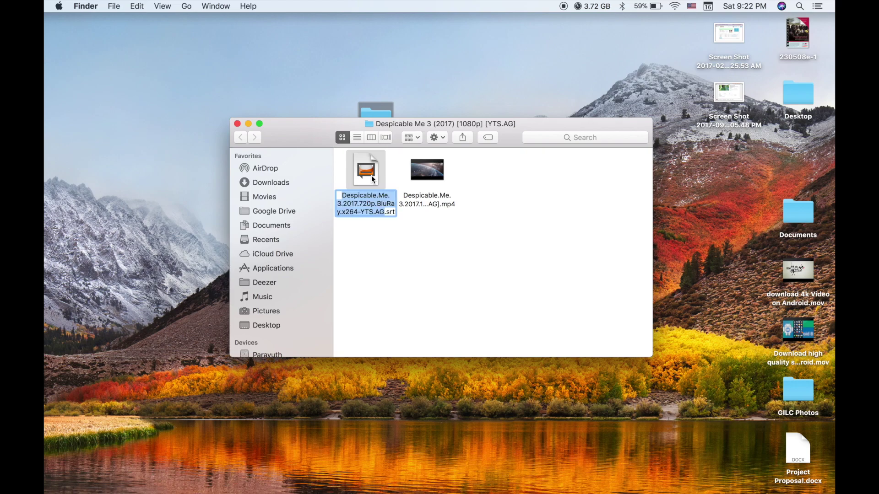
key(super+v)
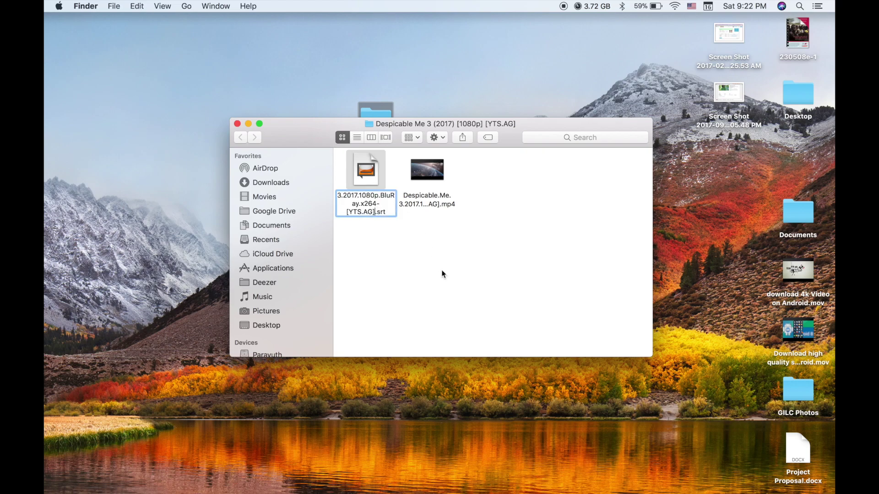
double_click(427, 169)
click(417, 288)
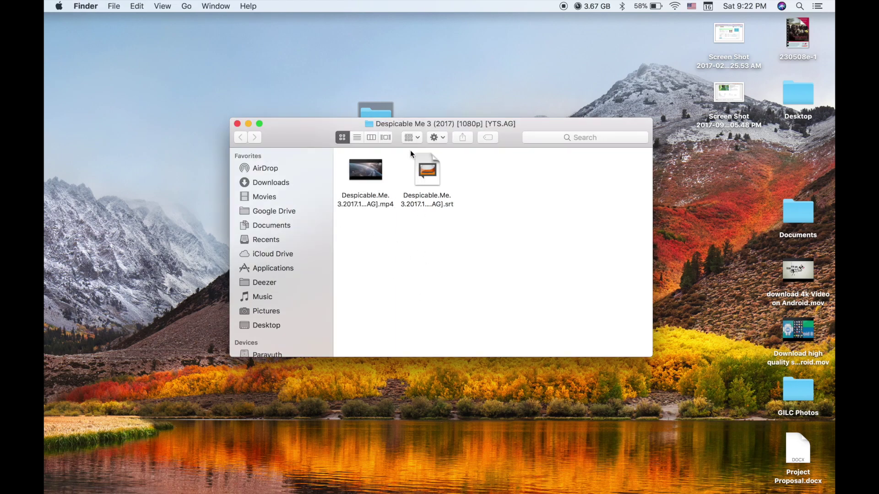
Open the Despicable Me 3 mp4 with VLC from Finder.
right_click(379, 186)
mouse_move(413, 198)
click(671, 229)
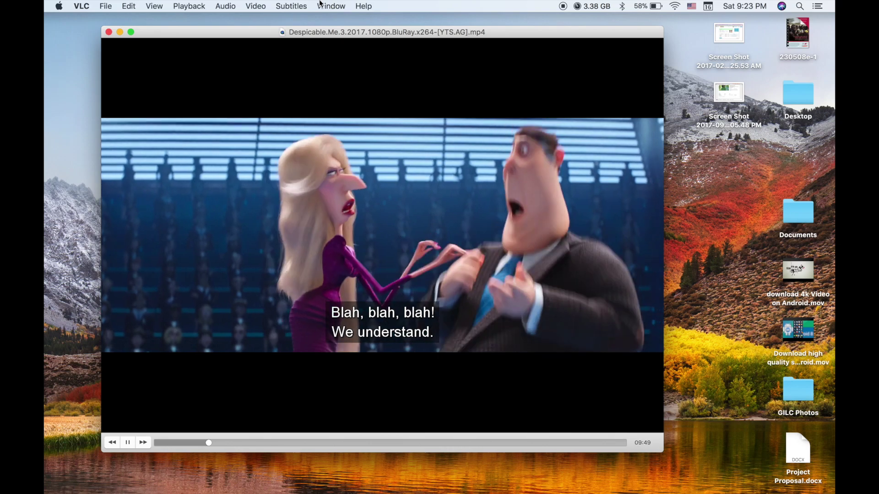
Set the subtitle text size to Large.
click(292, 5)
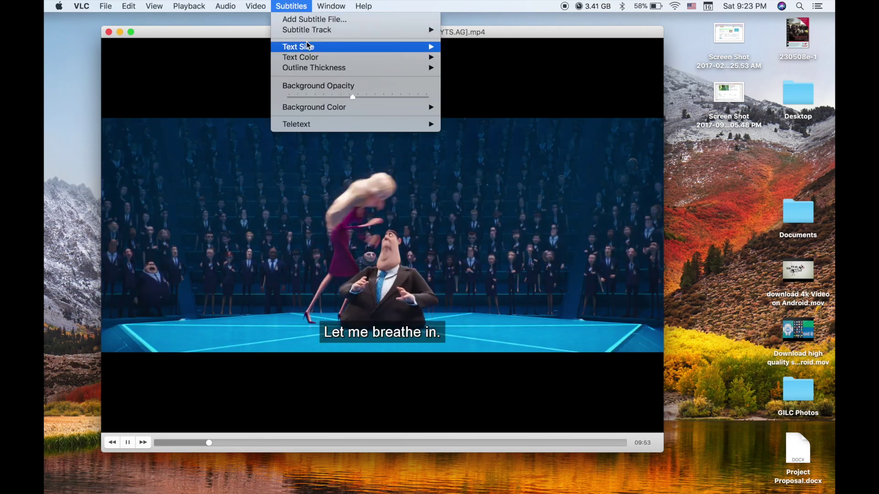
mouse_move(308, 46)
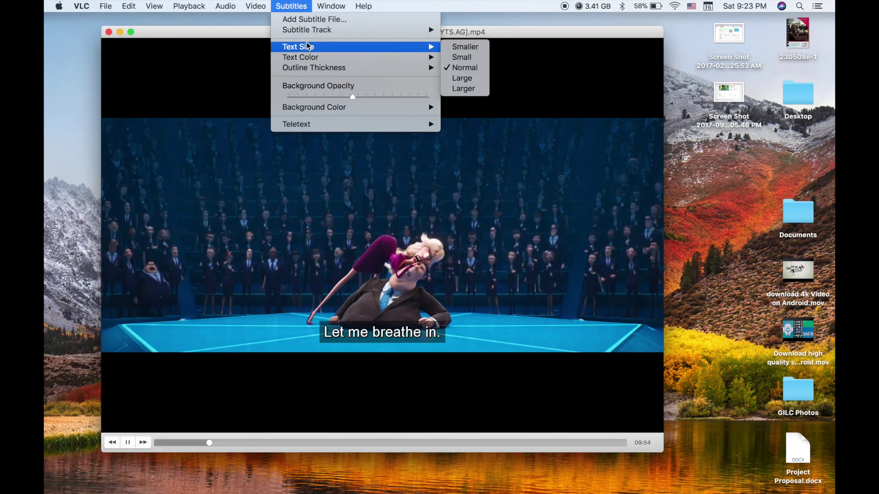
click(468, 78)
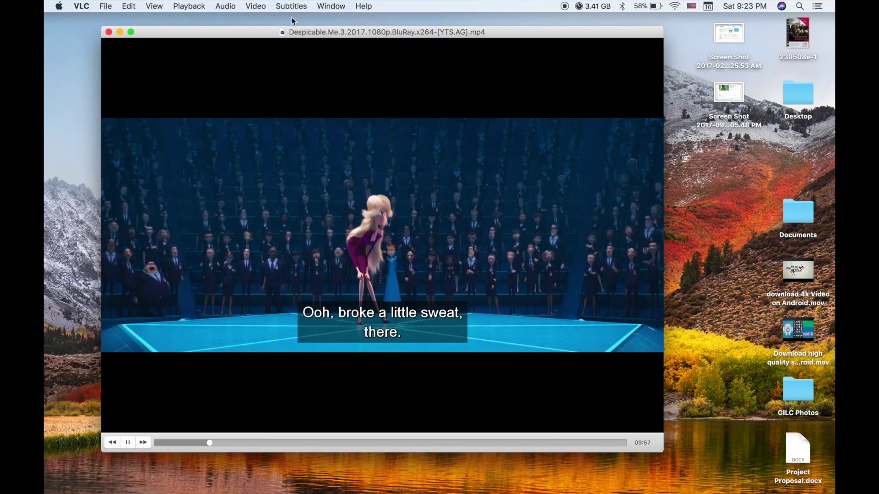
Change the subtitle text colour to red, then to navy.
click(284, 5)
mouse_move(323, 57)
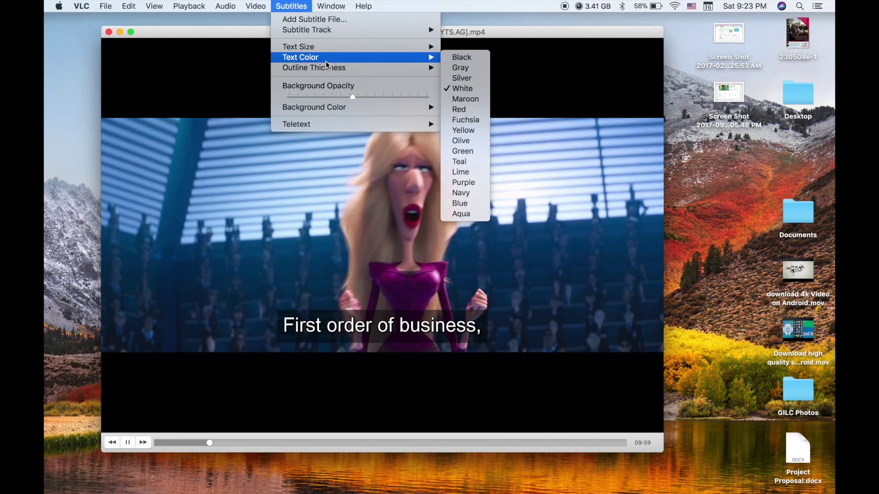
click(473, 108)
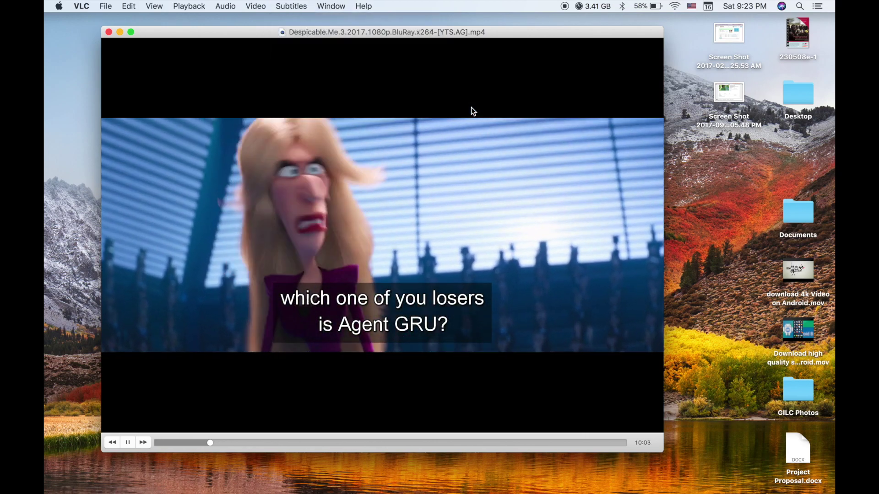
click(284, 5)
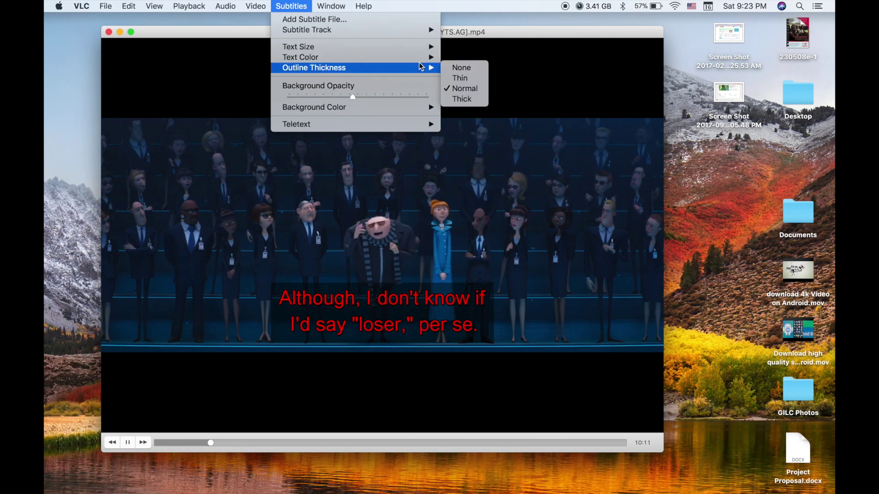
mouse_move(412, 56)
click(462, 193)
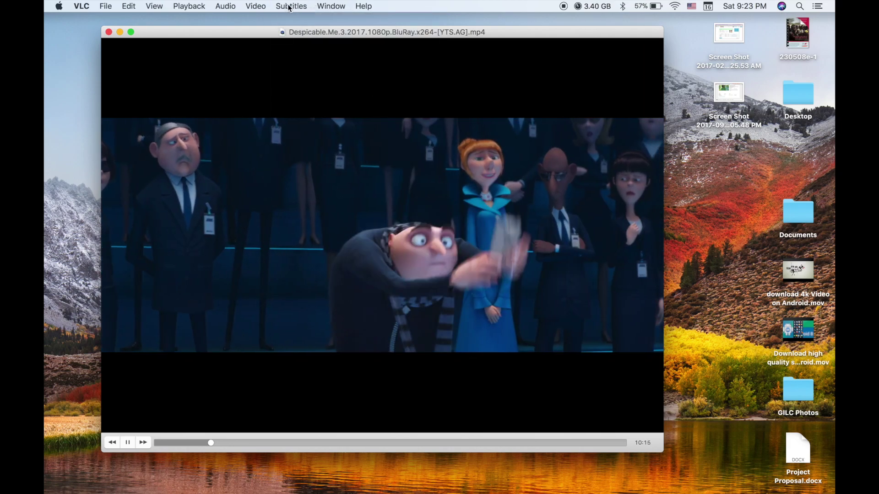
Give the subtitles a white background box, then switch it to gray.
click(291, 5)
mouse_move(353, 107)
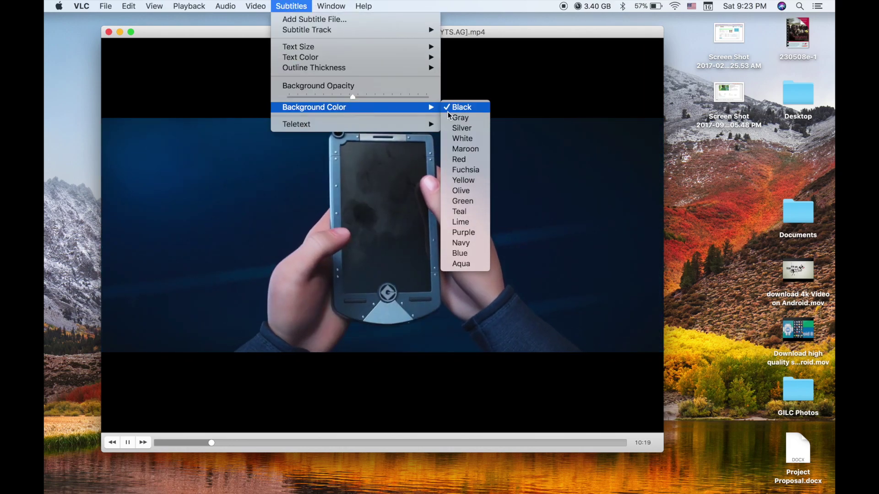
click(462, 137)
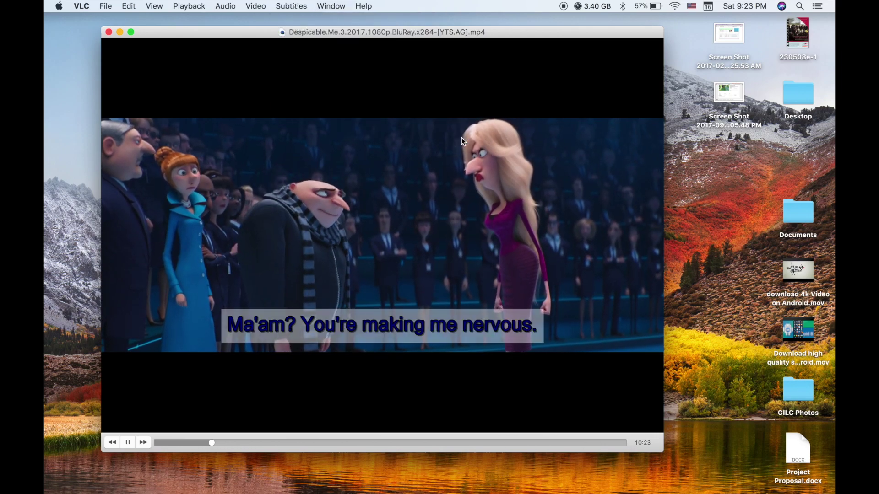
click(292, 6)
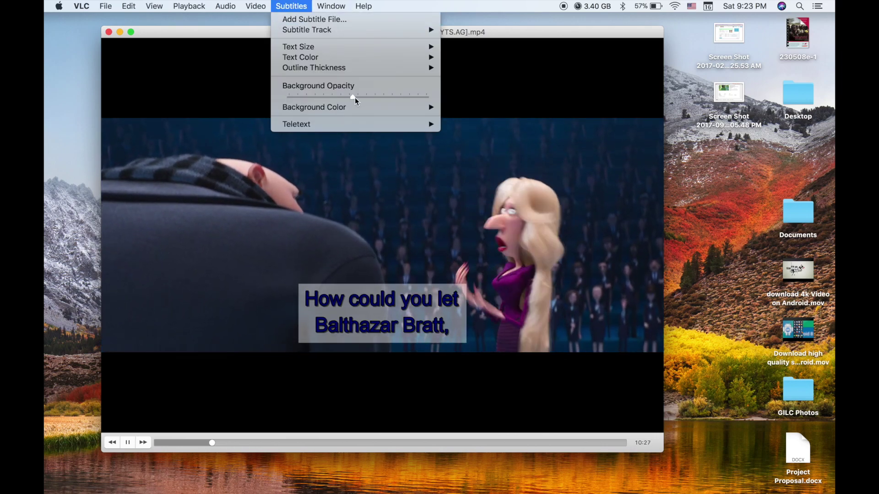
mouse_move(356, 107)
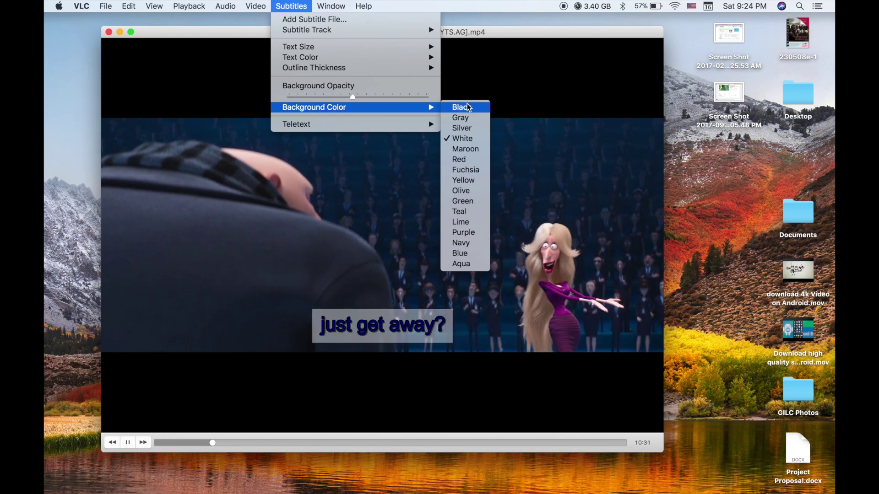
click(463, 118)
click(292, 5)
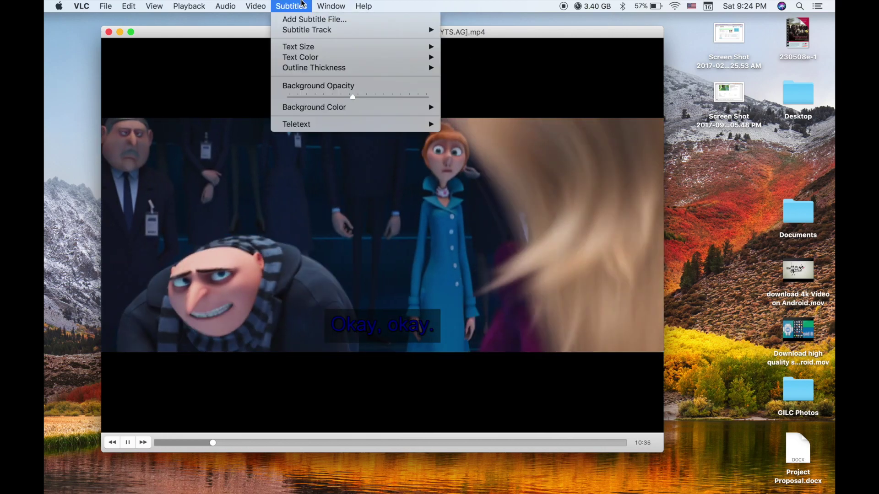
mouse_move(366, 48)
mouse_move(412, 57)
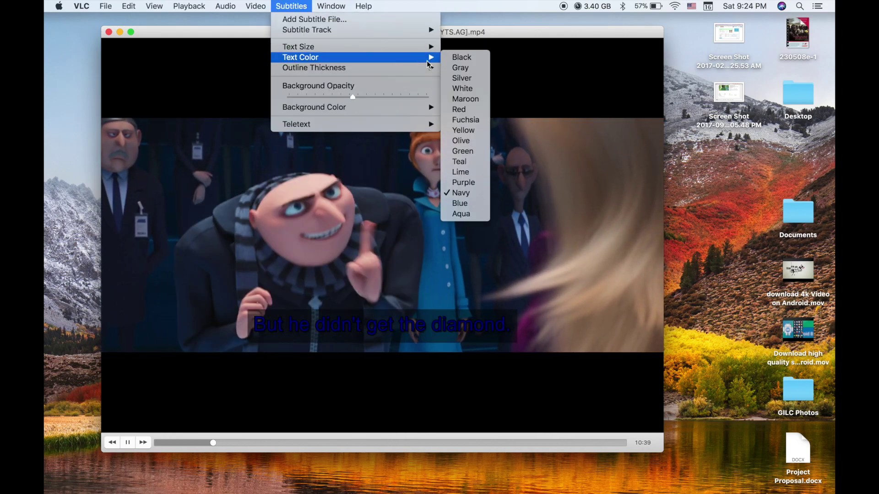